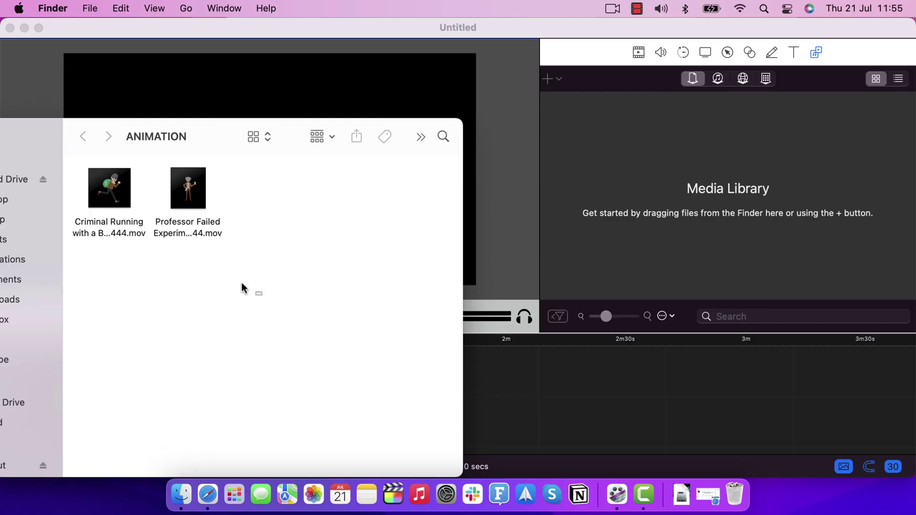
- Place the criminal and professor animation clips back to back on the timeline and preview the start
{"action": "left_click_drag", "start_coordinate": [242, 286], "coordinate": [660, 242]}
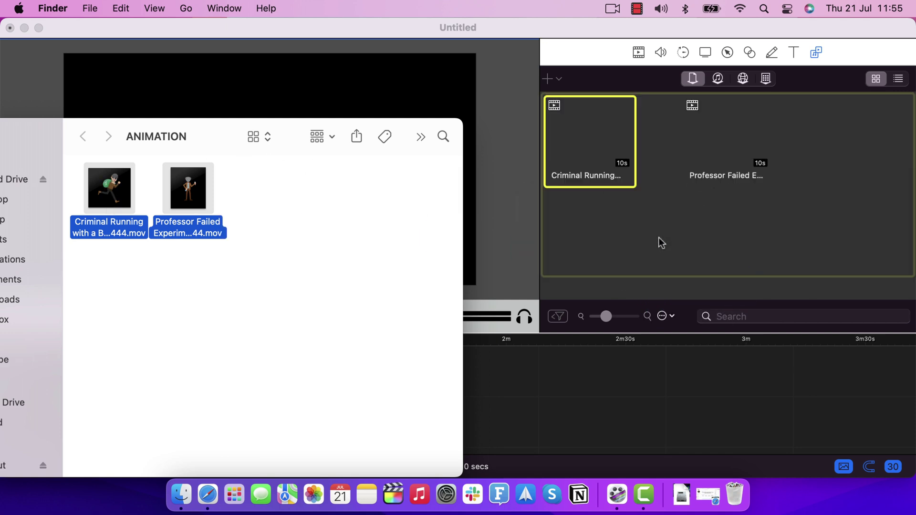
{"action": "left_click", "coordinate": [229, 84]}
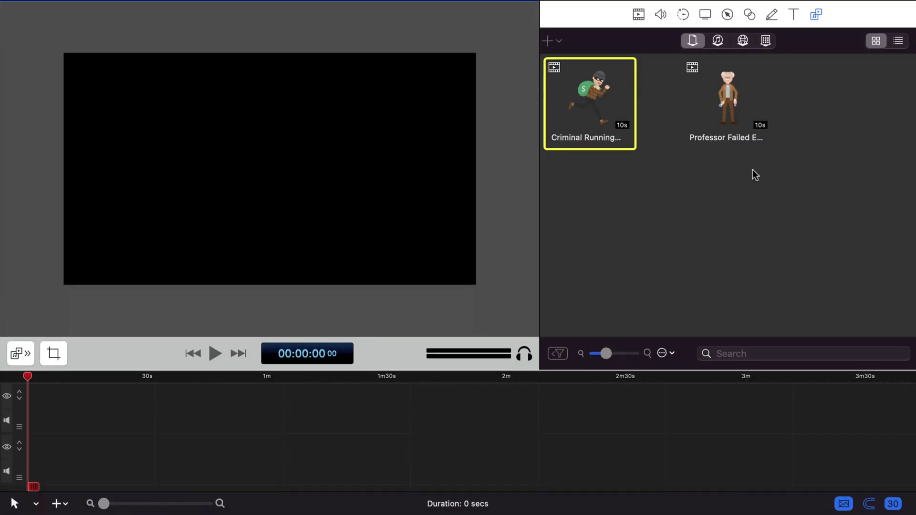
{"action": "left_click_drag", "start_coordinate": [752, 170], "coordinate": [39, 469]}
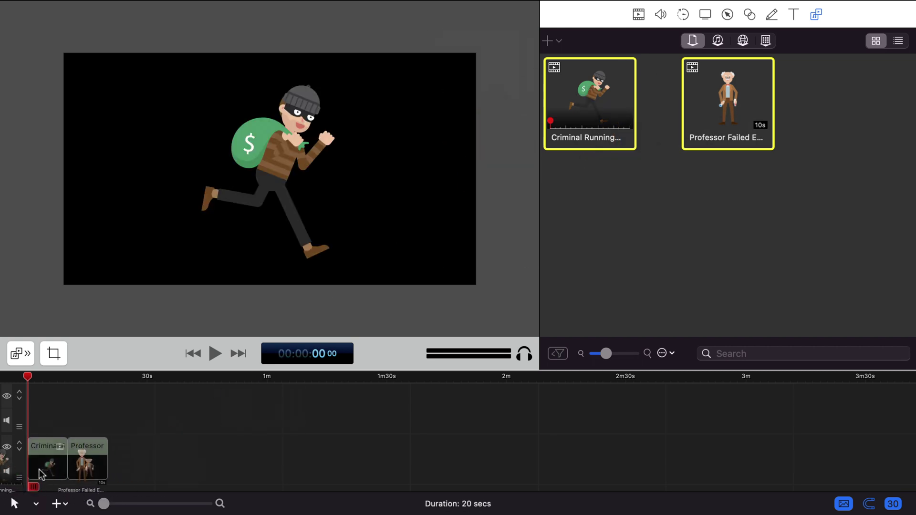
{"action": "key", "text": "space"}
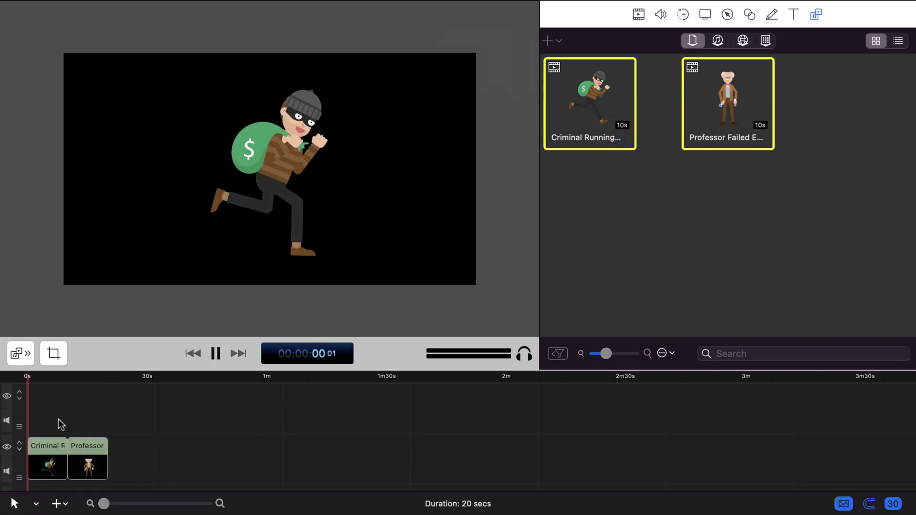
{"action": "key", "text": "space"}
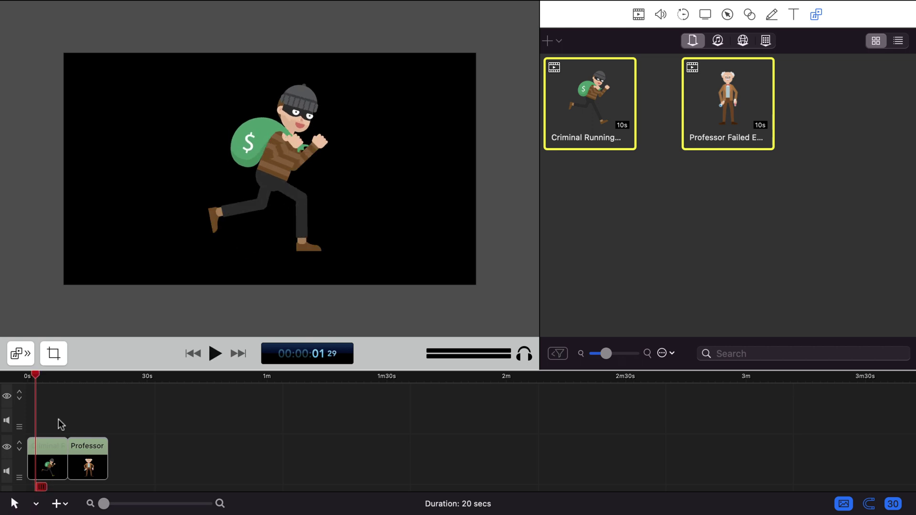
- Set the canvas background colour to blue, apply the canvas settings, and preview the result
{"action": "left_click", "coordinate": [53, 353]}
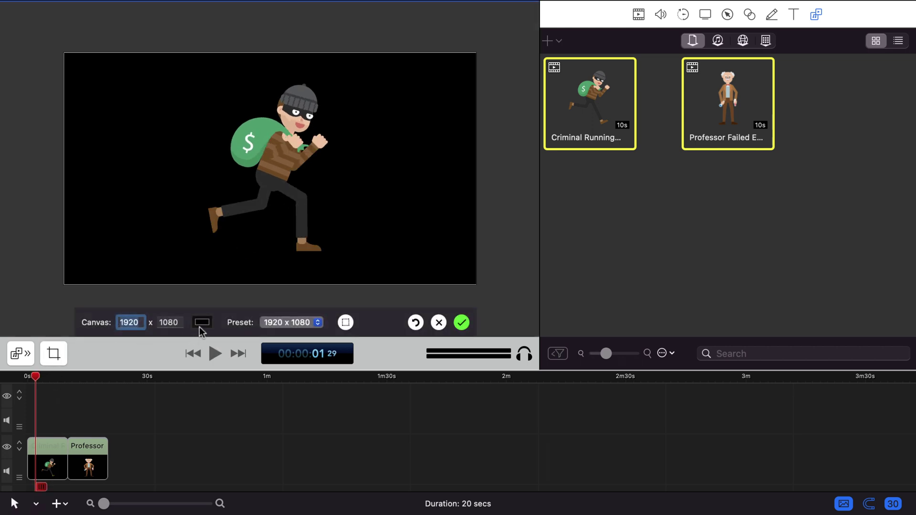
{"action": "left_click", "coordinate": [200, 327]}
{"action": "left_click_drag", "start_coordinate": [72, 432], "coordinate": [33, 428]}
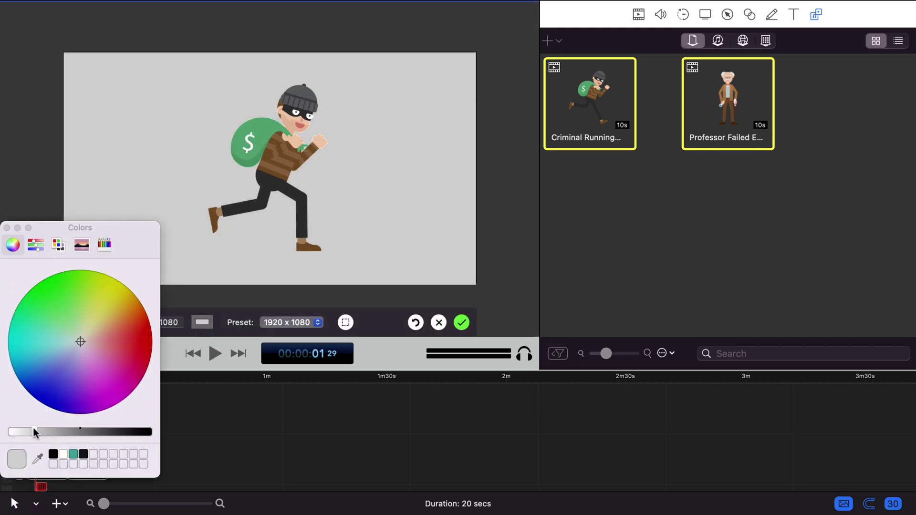
{"action": "left_click_drag", "start_coordinate": [75, 347], "coordinate": [55, 368]}
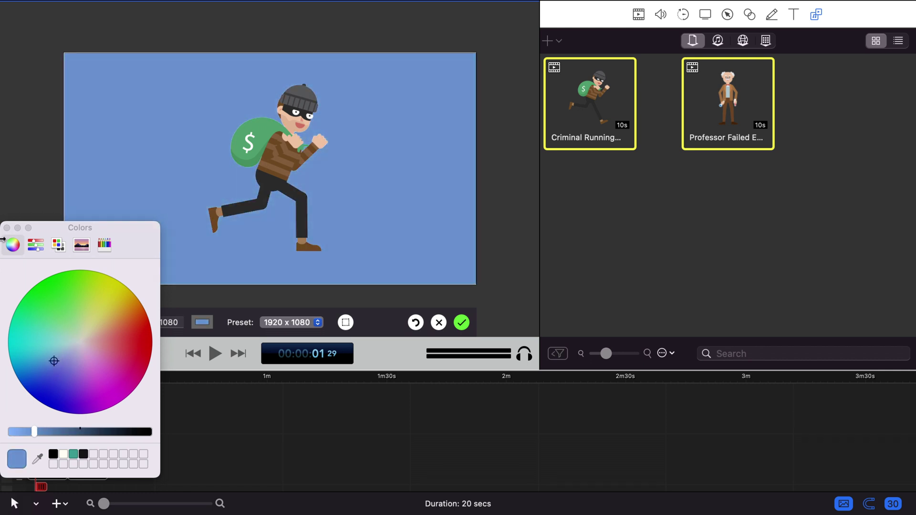
{"action": "left_click", "coordinate": [7, 228]}
{"action": "left_click", "coordinate": [460, 323]}
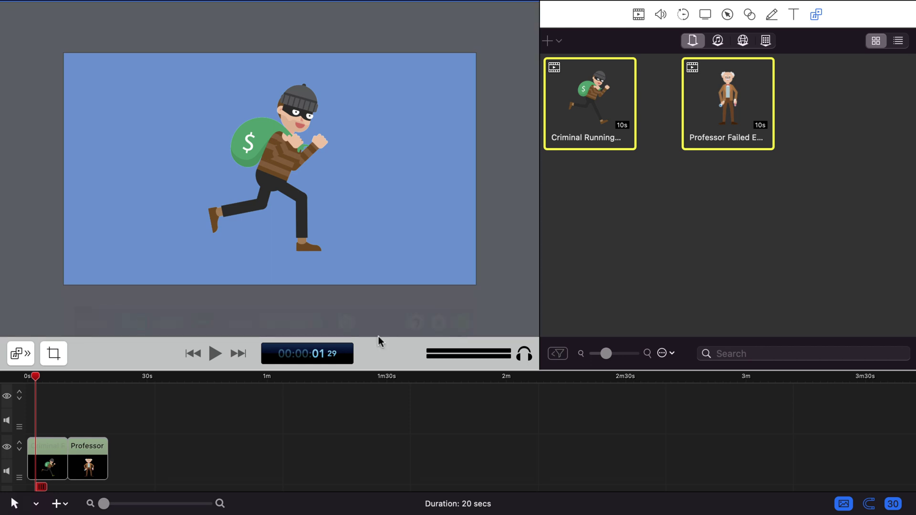
{"action": "key", "text": "space"}
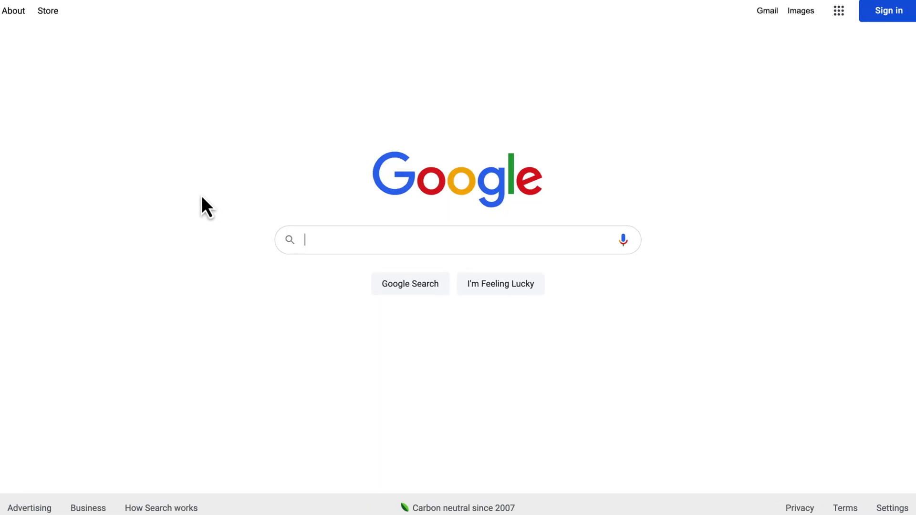
{"action": "type", "text": "stock animation"}
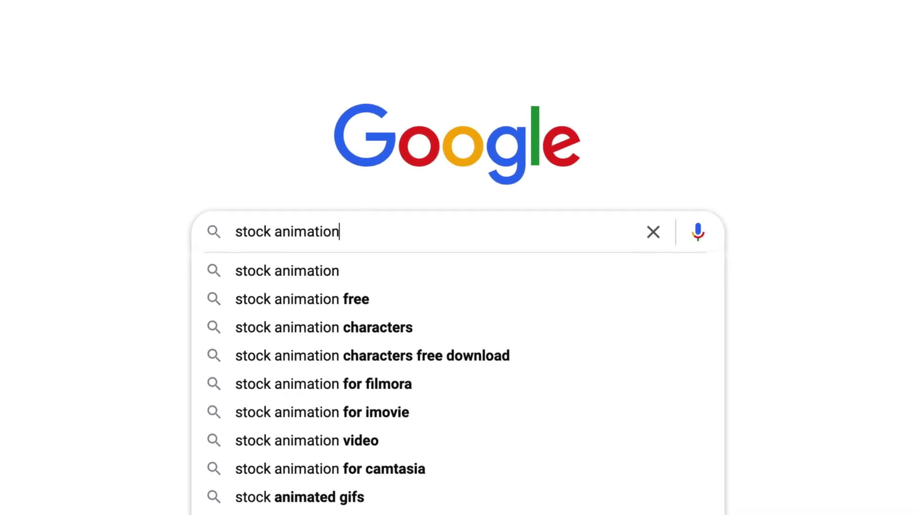
- Search Google for 'stock animation' and open the VideoPlasty result
{"action": "key", "text": "Return"}
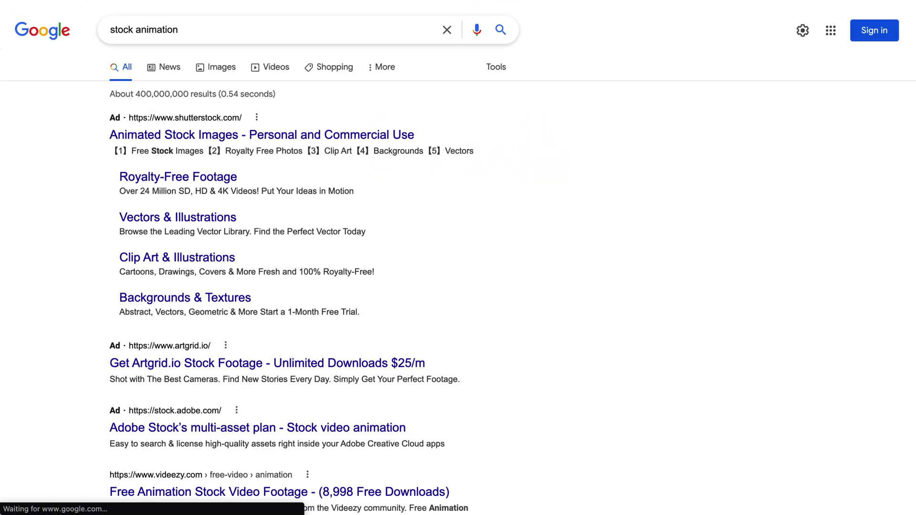
{"action": "scroll", "coordinate": [503, 364], "scroll_direction": "down", "scroll_amount": 5}
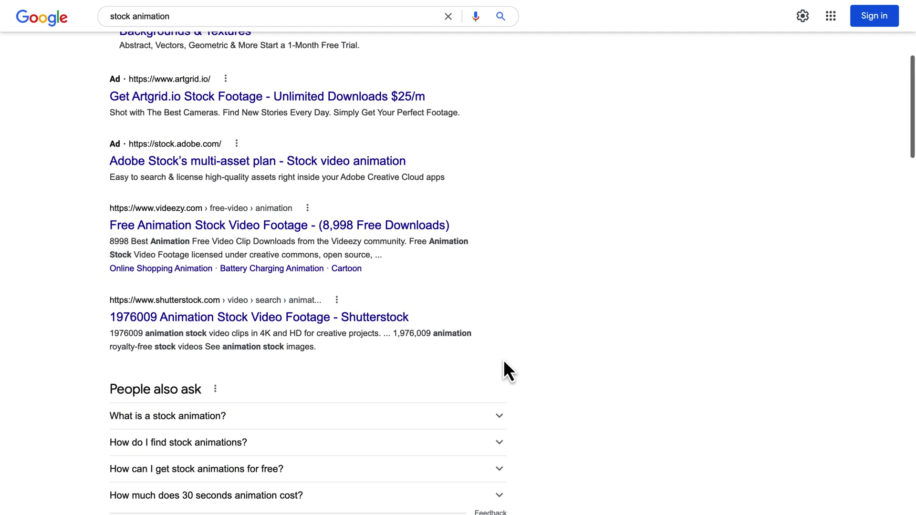
{"action": "scroll", "coordinate": [503, 360], "scroll_direction": "down", "scroll_amount": 7}
{"action": "scroll", "coordinate": [503, 360], "scroll_direction": "down", "scroll_amount": 4}
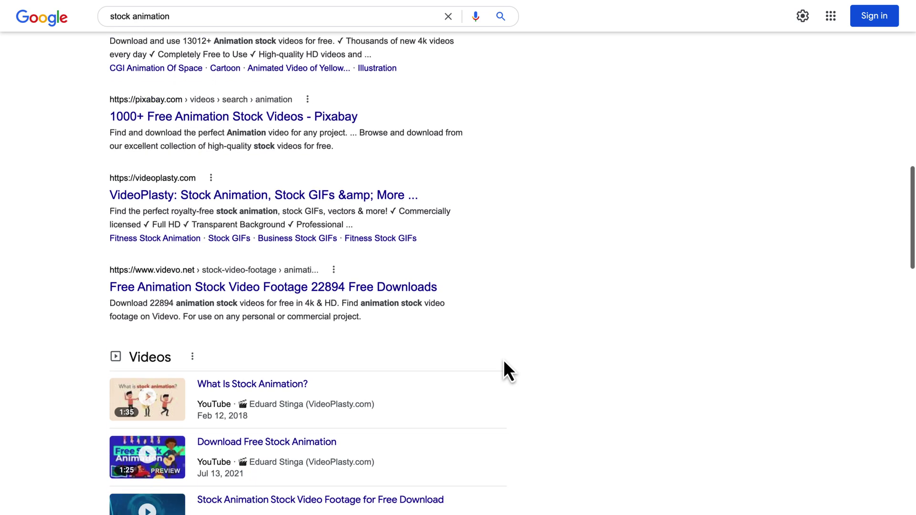
{"action": "scroll", "coordinate": [504, 363], "scroll_direction": "up", "scroll_amount": 1}
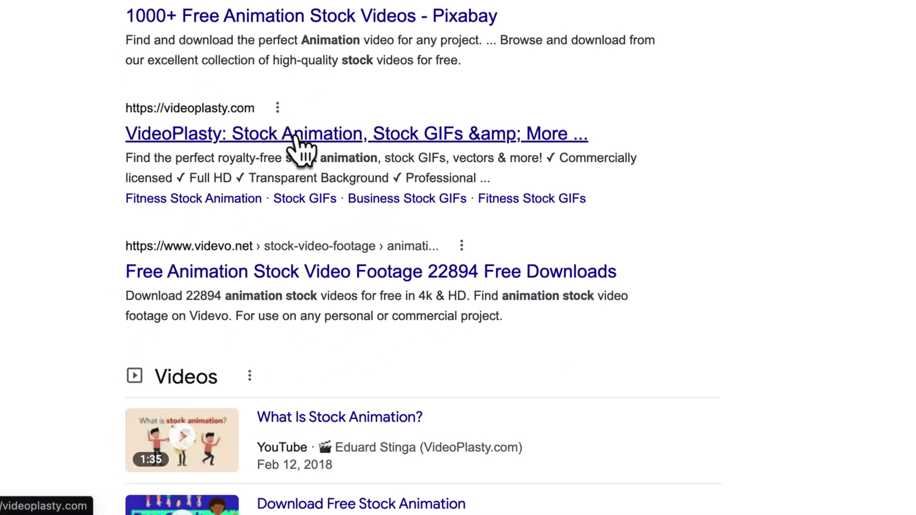
{"action": "left_click", "coordinate": [296, 138]}
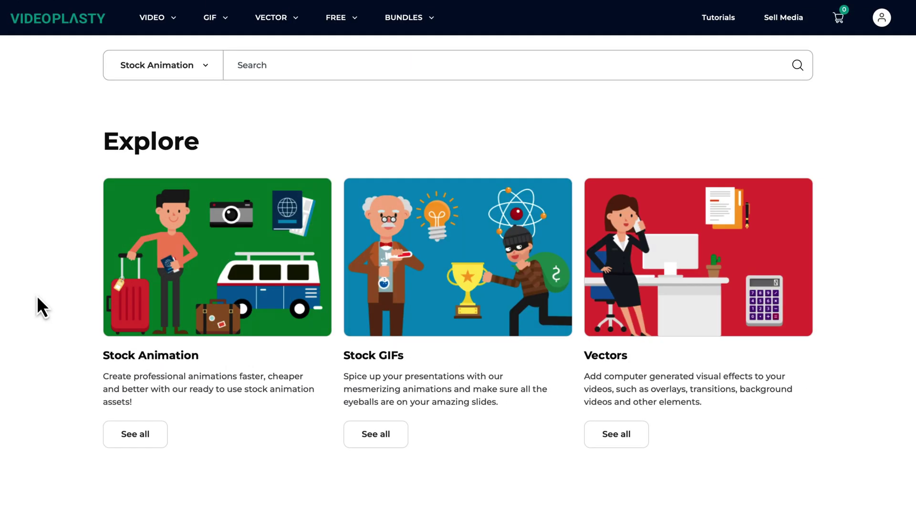
- Open the Stock Animation category and its full Free Products listing of 44 animations
{"action": "left_click", "coordinate": [205, 233]}
{"action": "scroll", "coordinate": [177, 347], "scroll_direction": "down", "scroll_amount": 7}
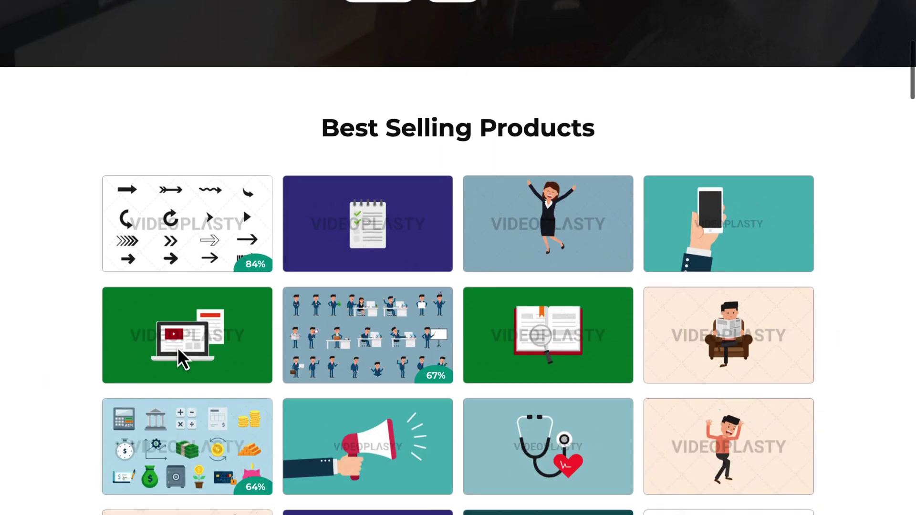
{"action": "scroll", "coordinate": [80, 440], "scroll_direction": "down", "scroll_amount": 12}
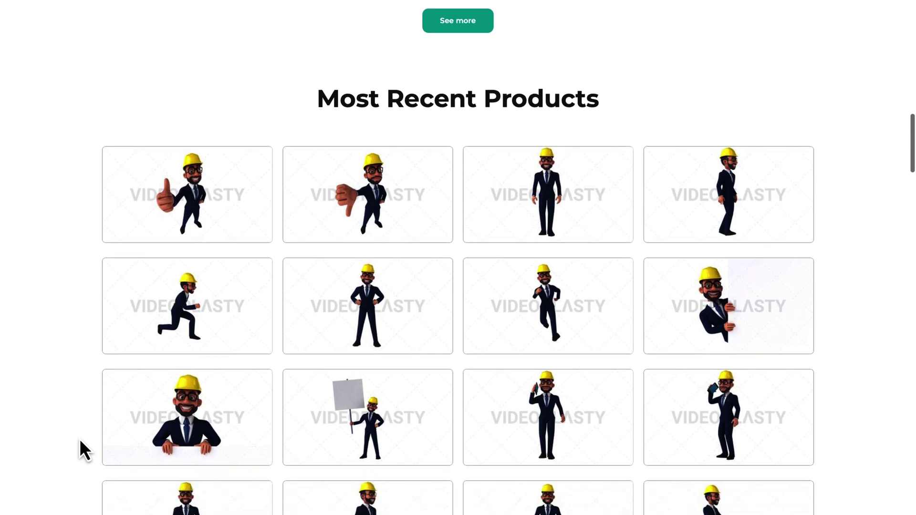
{"action": "scroll", "coordinate": [81, 441], "scroll_direction": "down", "scroll_amount": 10}
{"action": "scroll", "coordinate": [80, 441], "scroll_direction": "down", "scroll_amount": 4}
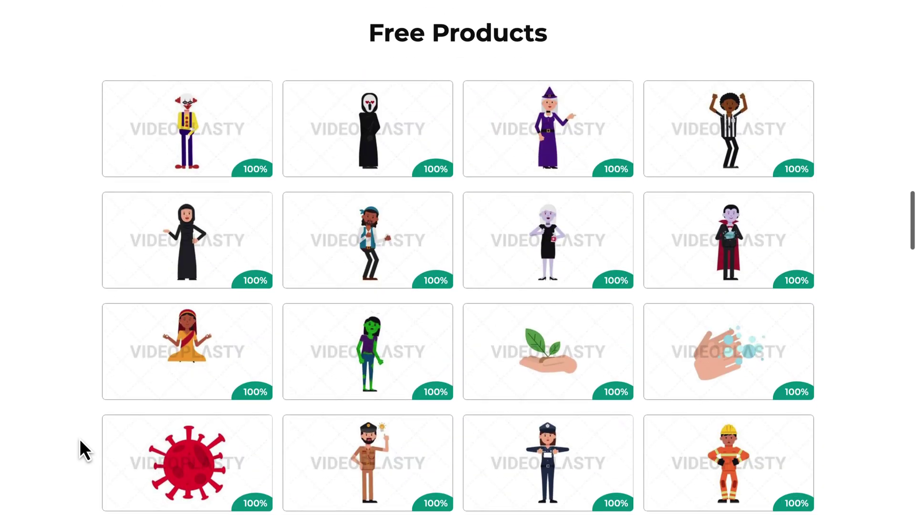
{"action": "scroll", "coordinate": [80, 439], "scroll_direction": "down", "scroll_amount": 2}
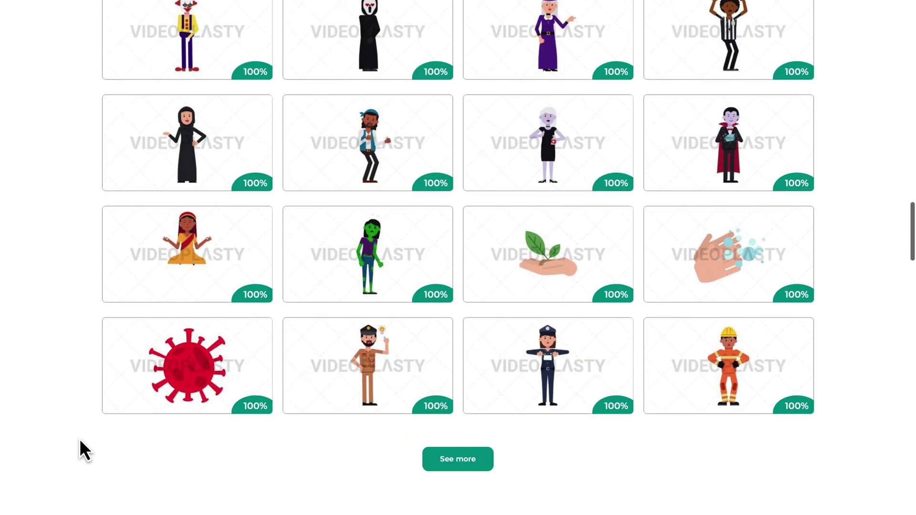
{"action": "left_click", "coordinate": [419, 459]}
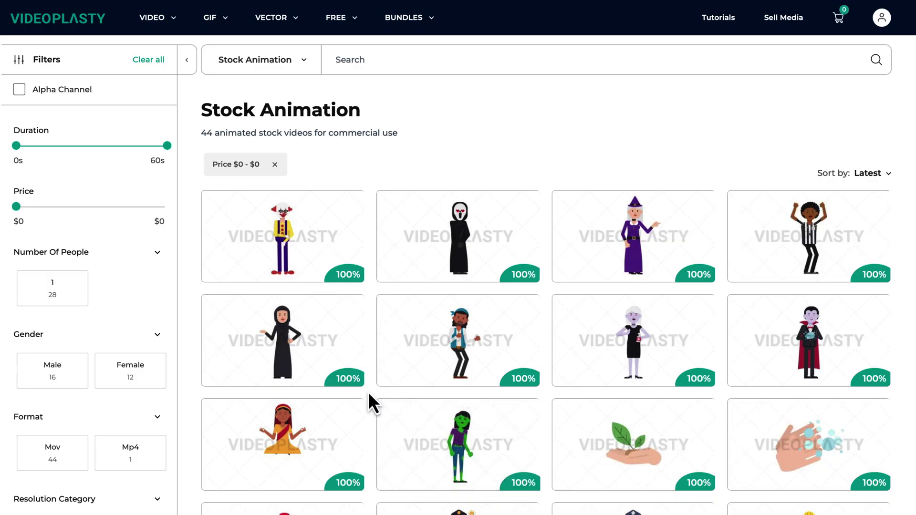
{"action": "scroll", "coordinate": [369, 393], "scroll_direction": "down", "scroll_amount": 2}
- Add Sikh Woman Meditate, Romani Man Dancing and Jesus Pointing Above to the cart
{"action": "left_click", "coordinate": [349, 315]}
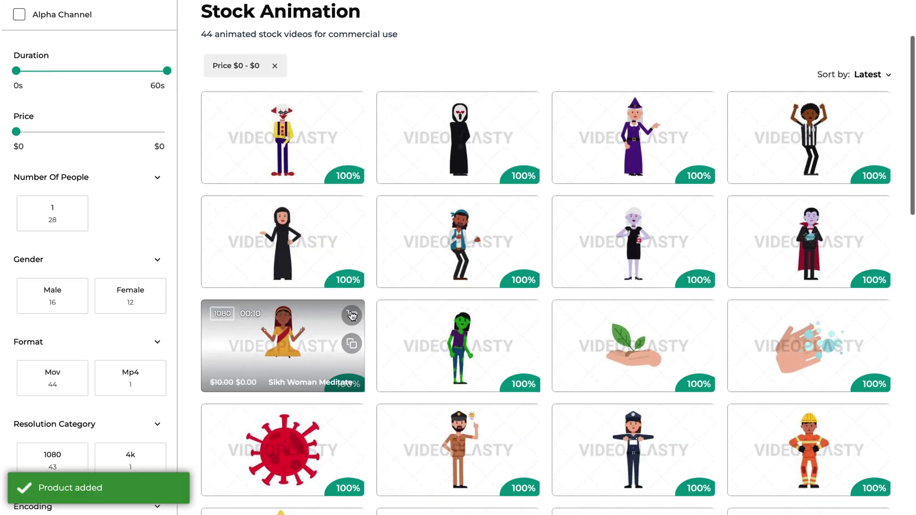
{"action": "left_click", "coordinate": [526, 212]}
{"action": "scroll", "coordinate": [555, 260], "scroll_direction": "down", "scroll_amount": 4}
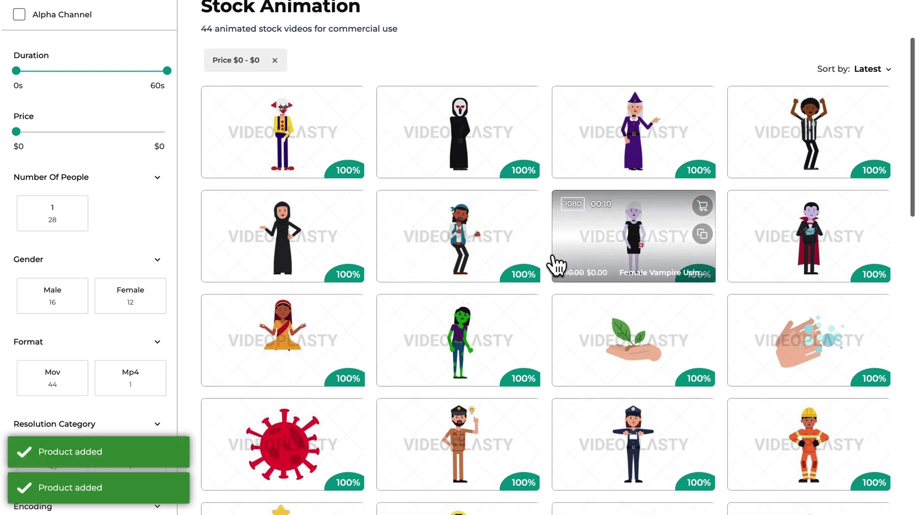
{"action": "left_click", "coordinate": [526, 312]}
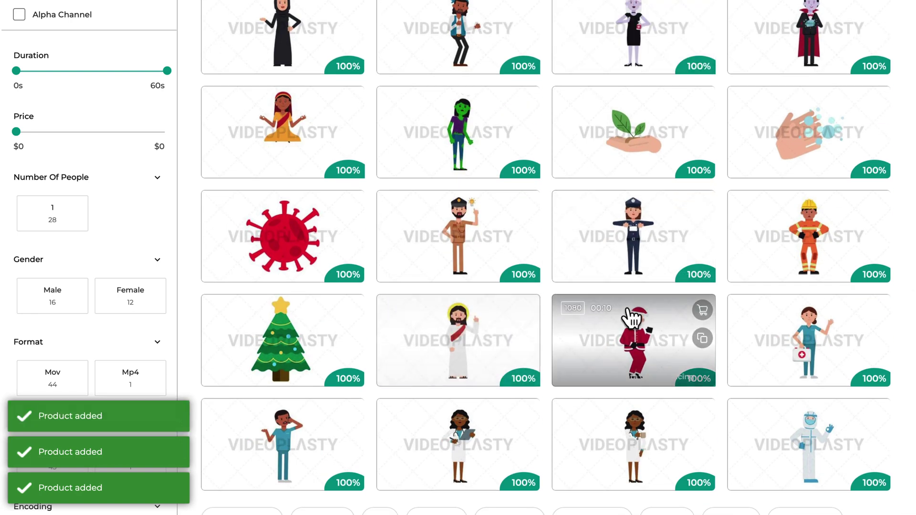
- Add Santa Claus Dancing from its product page and proceed to checkout
{"action": "left_click", "coordinate": [654, 315]}
{"action": "scroll", "coordinate": [653, 314], "scroll_direction": "down", "scroll_amount": 1}
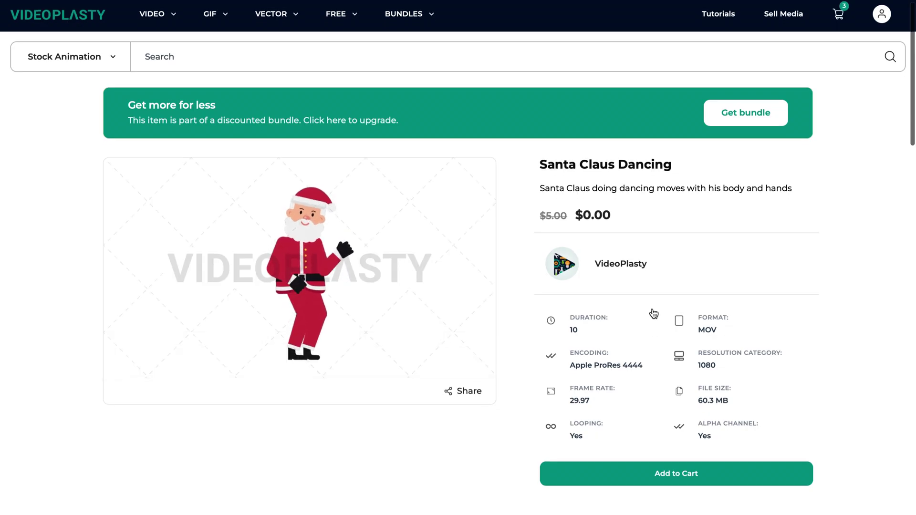
{"action": "left_click", "coordinate": [644, 474]}
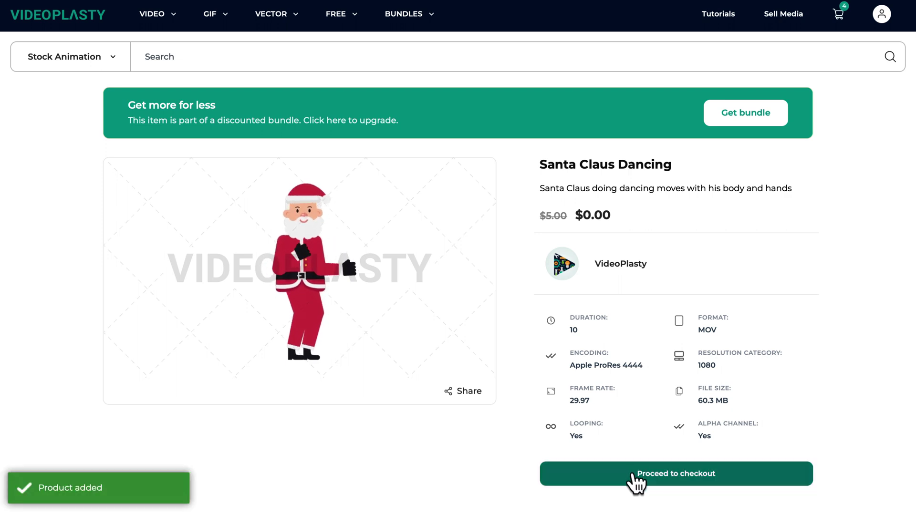
{"action": "left_click", "coordinate": [633, 474]}
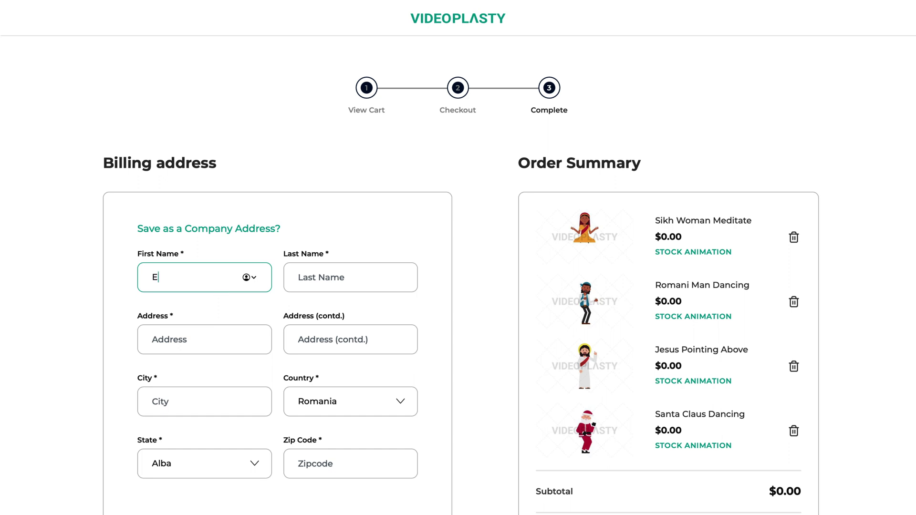
- Enter the first name in the billing address form
{"action": "type", "text": "Sti"}
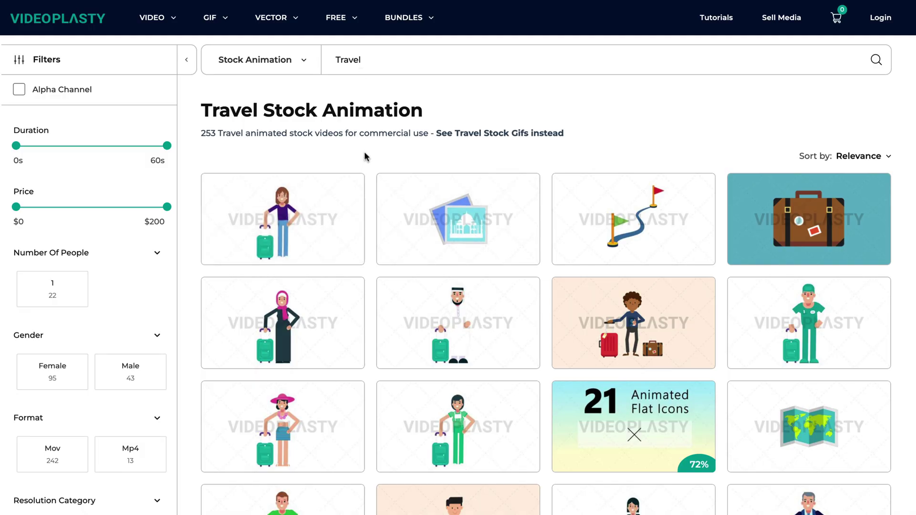
- Open Normie Man Traveling, then the Normie Man Character Pack: 78 Actions page
{"action": "scroll", "coordinate": [365, 157], "scroll_direction": "down", "scroll_amount": 5}
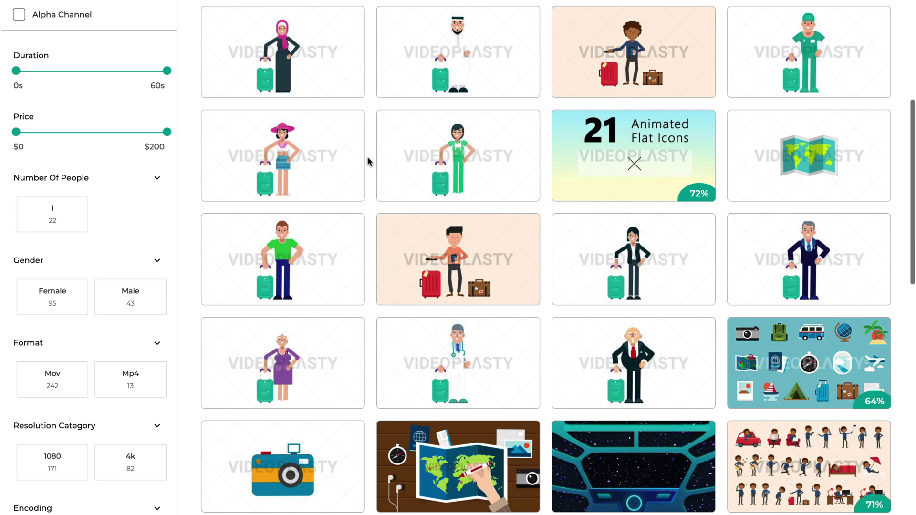
{"action": "left_click", "coordinate": [306, 229]}
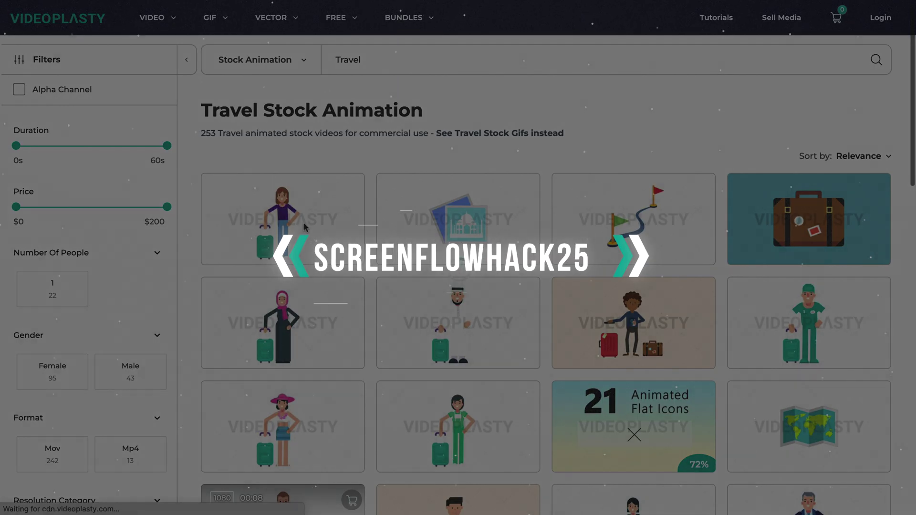
{"action": "scroll", "coordinate": [305, 227], "scroll_direction": "down", "scroll_amount": 7}
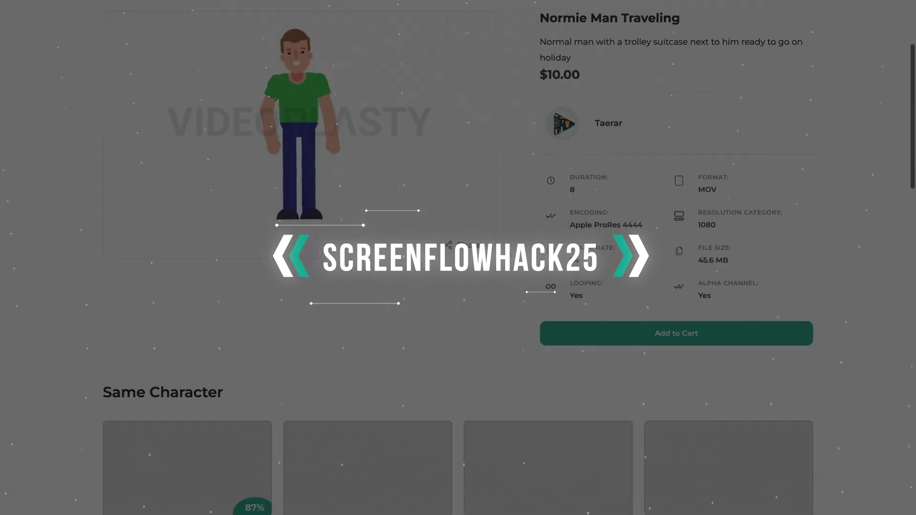
{"action": "scroll", "coordinate": [458, 258], "scroll_direction": "down", "scroll_amount": 8}
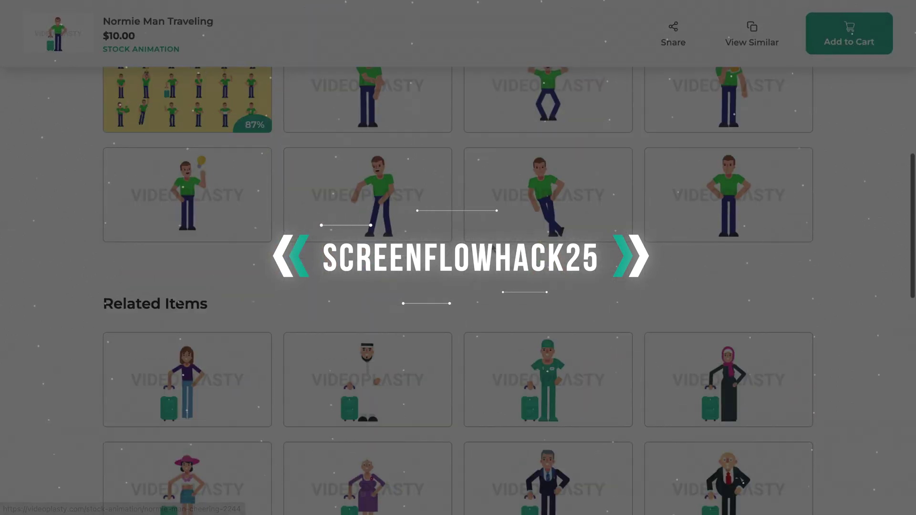
{"action": "scroll", "coordinate": [184, 290], "scroll_direction": "up", "scroll_amount": 8}
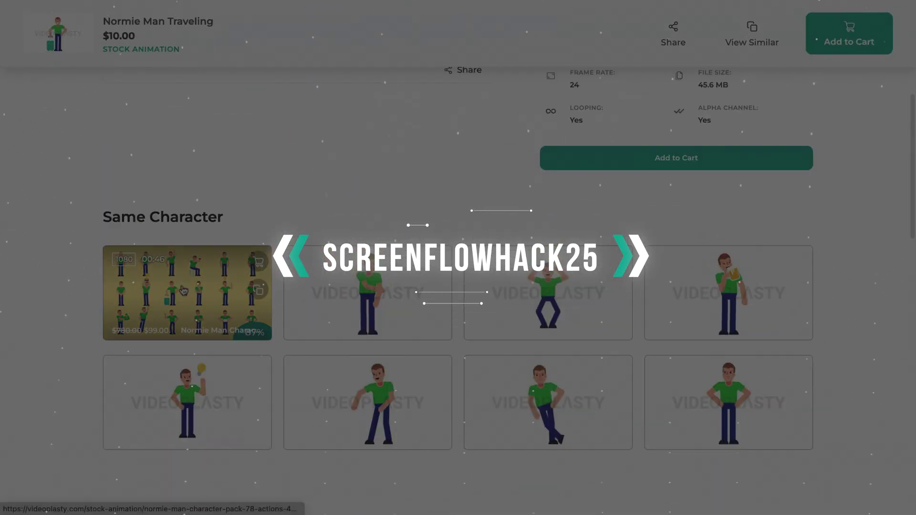
{"action": "left_click", "coordinate": [183, 291]}
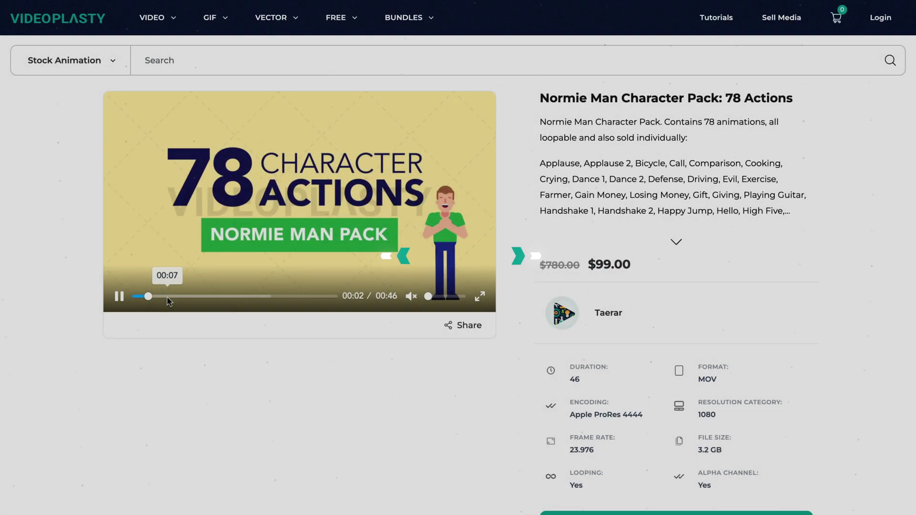
- Skip through the character pack's preview video to later scenes
{"action": "left_click", "coordinate": [193, 296]}
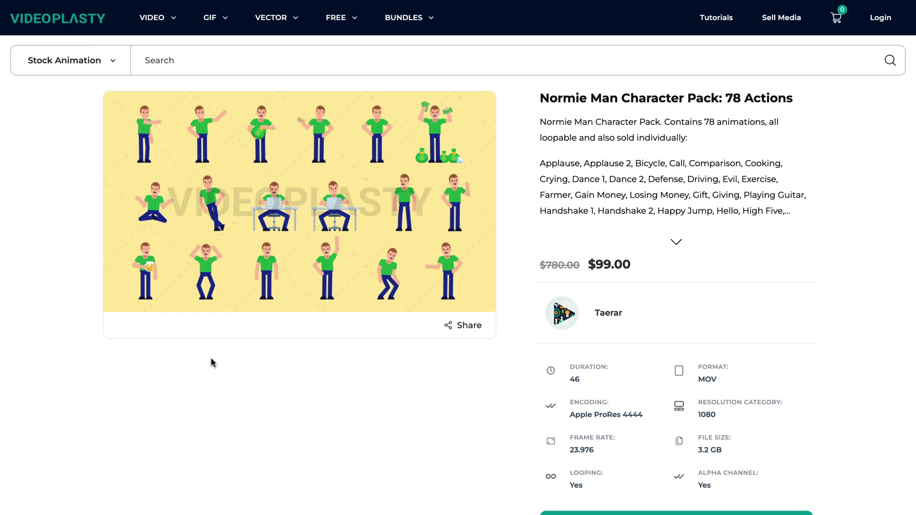
{"action": "left_click", "coordinate": [250, 295]}
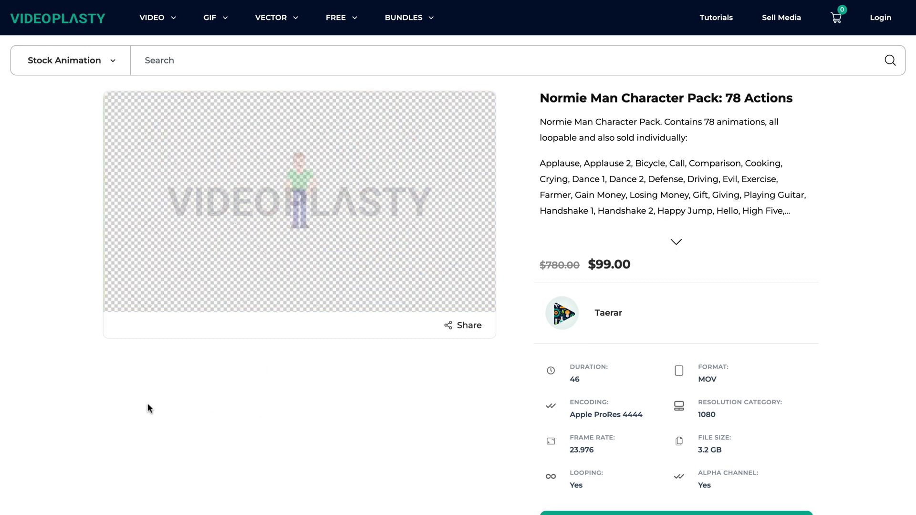
{"action": "mouse_move", "coordinate": [148, 28]}
{"action": "mouse_move", "coordinate": [153, 139]}
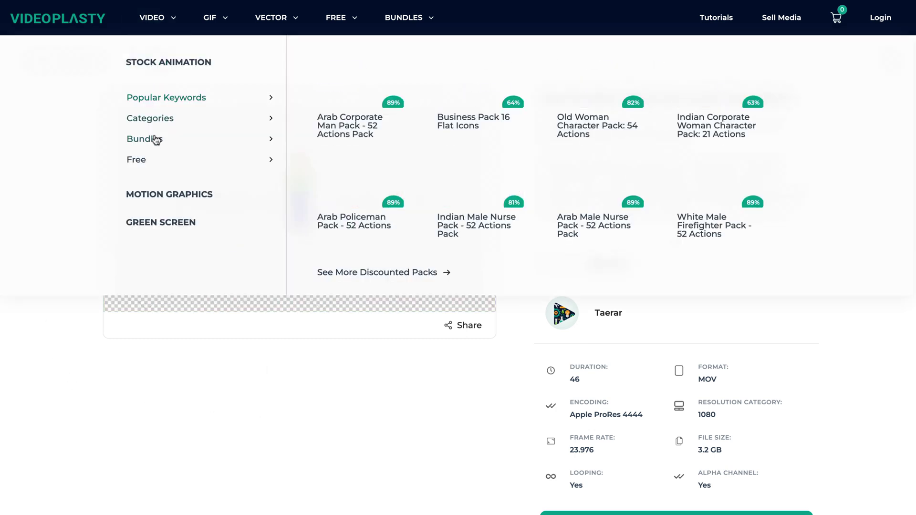
- Open the Black Corporate Man Pack - 52 Actions page from the discounted packs list
{"action": "left_click", "coordinate": [393, 272]}
{"action": "scroll", "coordinate": [366, 276], "scroll_direction": "down", "scroll_amount": 2}
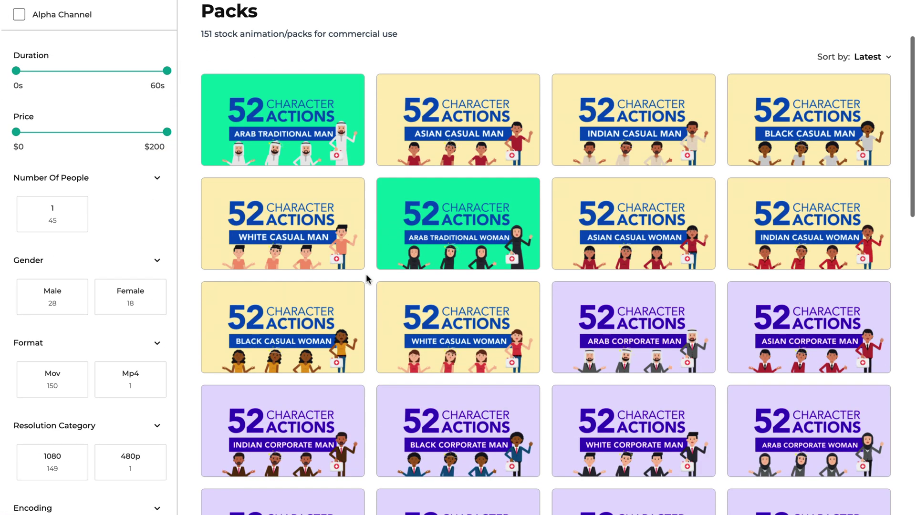
{"action": "scroll", "coordinate": [368, 279], "scroll_direction": "down", "scroll_amount": 3}
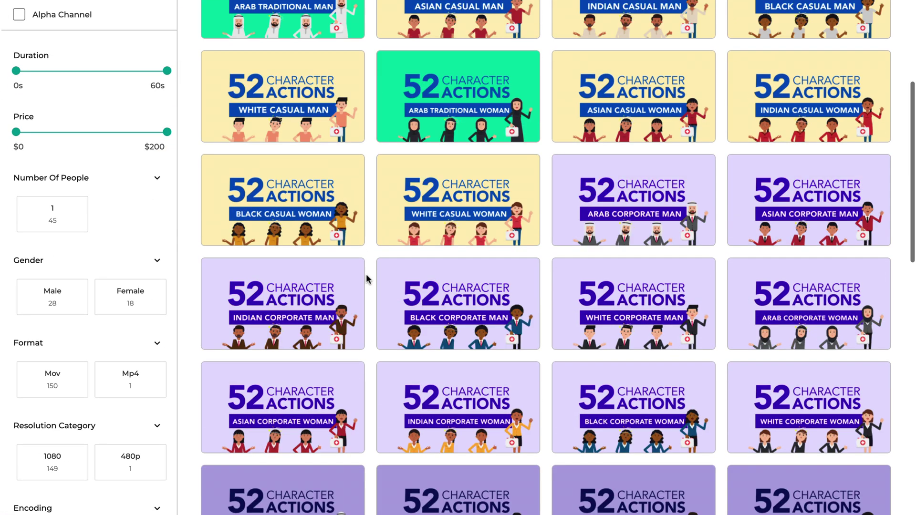
{"action": "left_click", "coordinate": [435, 285]}
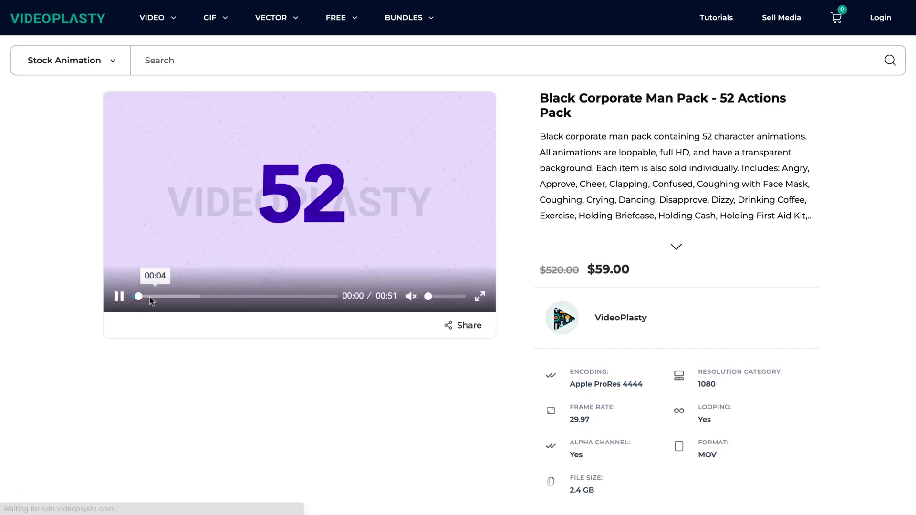
{"action": "scroll", "coordinate": [143, 370], "scroll_direction": "down", "scroll_amount": 4}
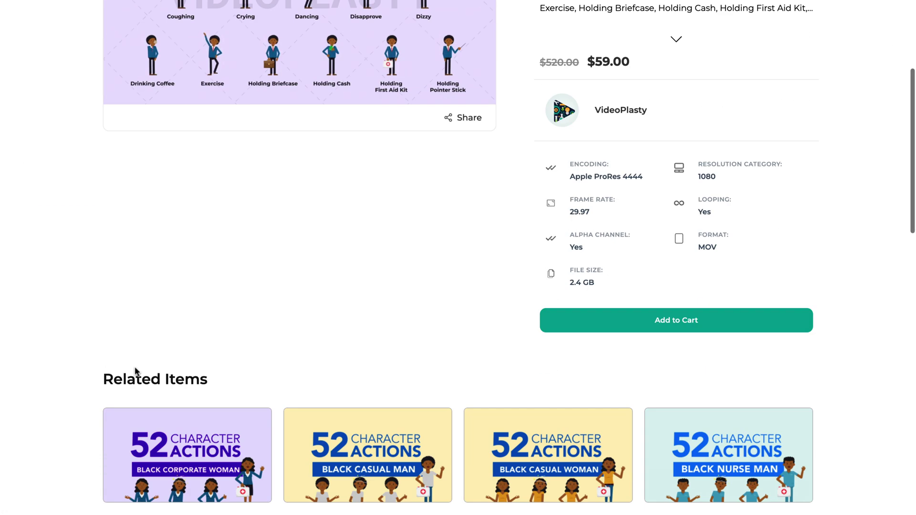
{"action": "scroll", "coordinate": [88, 367], "scroll_direction": "down", "scroll_amount": 6}
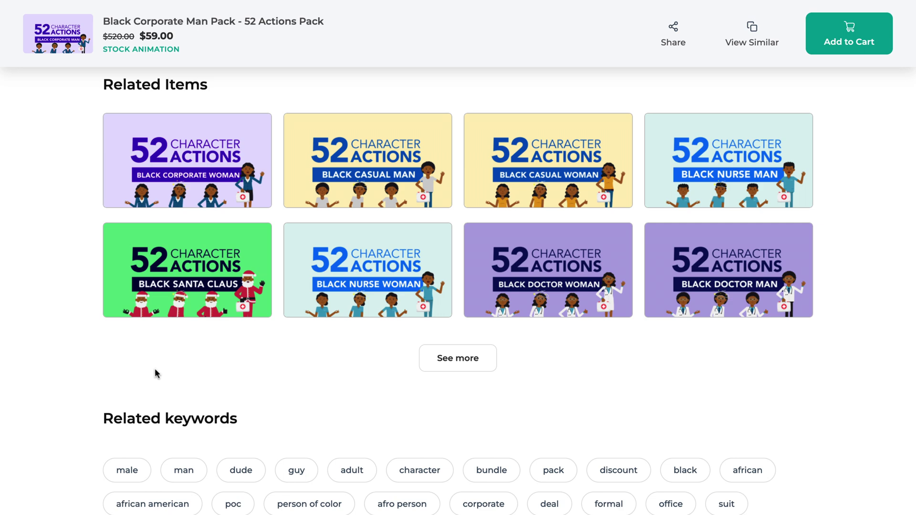